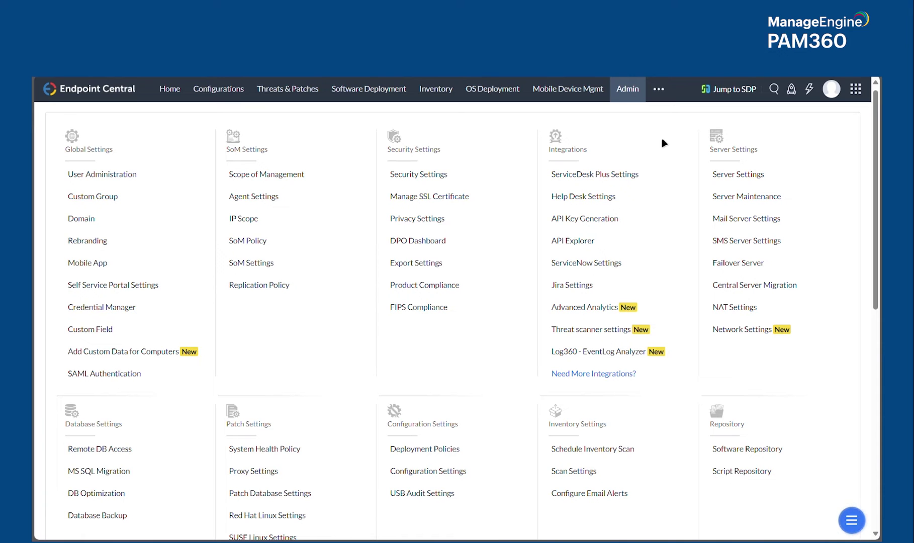
Open the Authentication > Login reference in API Explorer and scroll through the local and AD token examples.
click(579, 245)
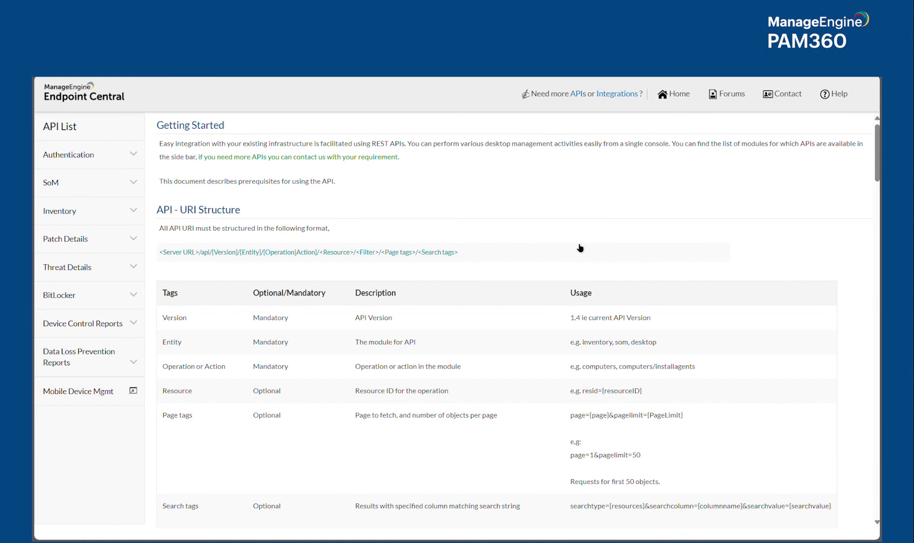
click(87, 162)
click(65, 191)
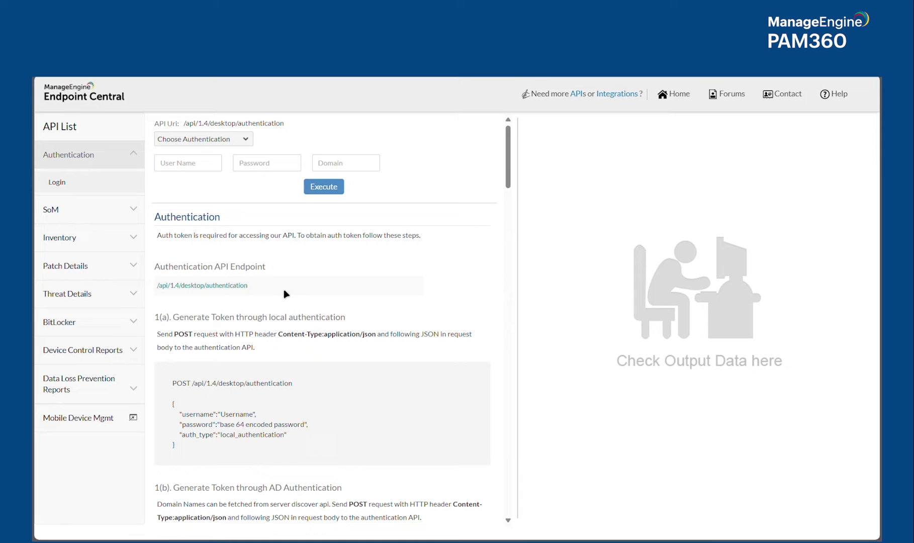
click(218, 167)
click(435, 229)
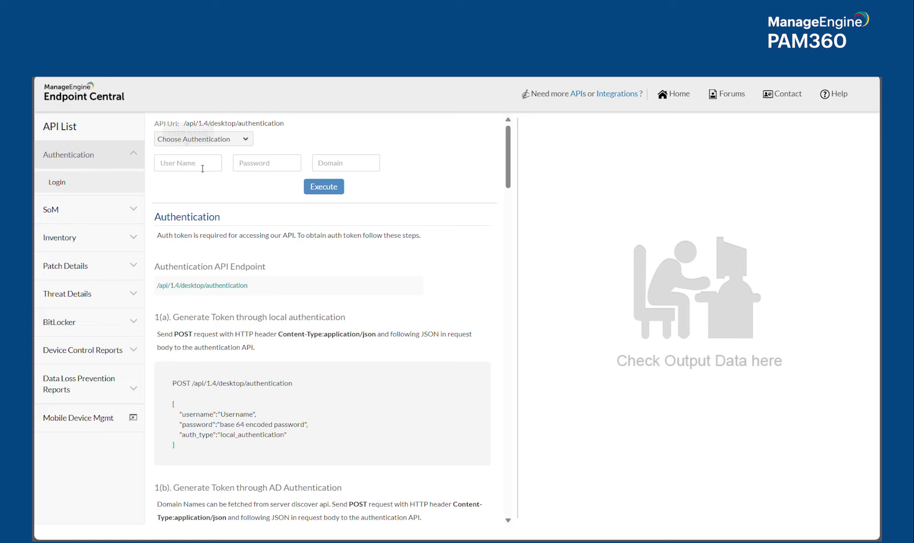
scroll(379, 263, down, 2)
scroll(380, 263, down, 3)
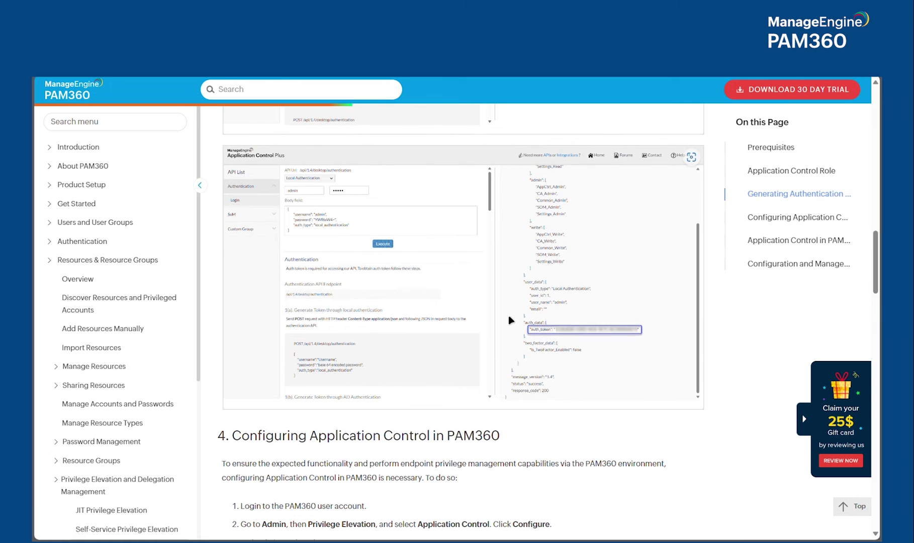
scroll(574, 260, down, 1)
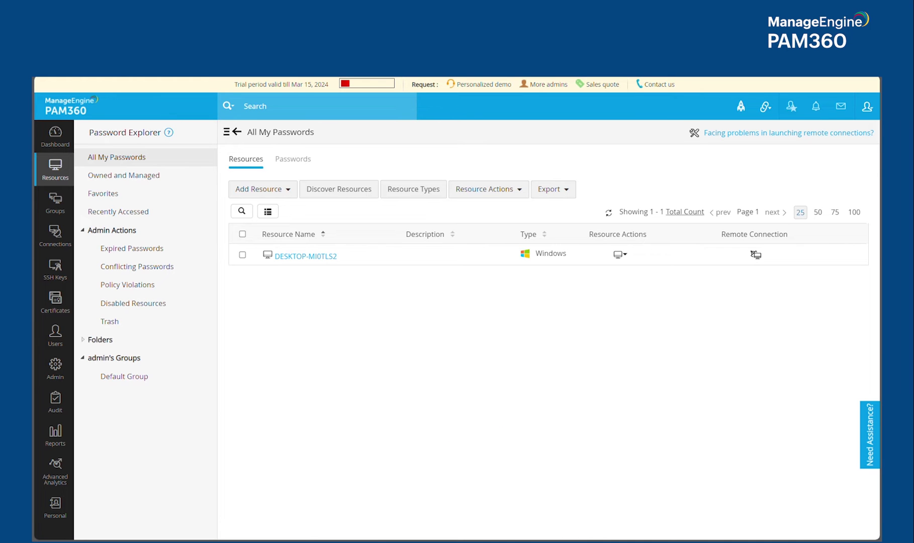
Go to PAM360 Admin settings and scroll to the Privilege Elevation card listing Application Control.
click(71, 365)
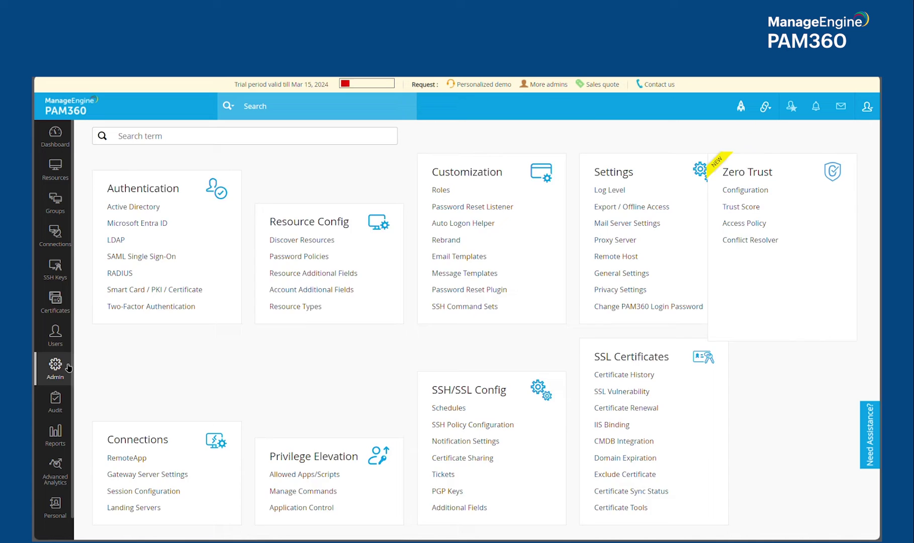
scroll(471, 381, down, 3)
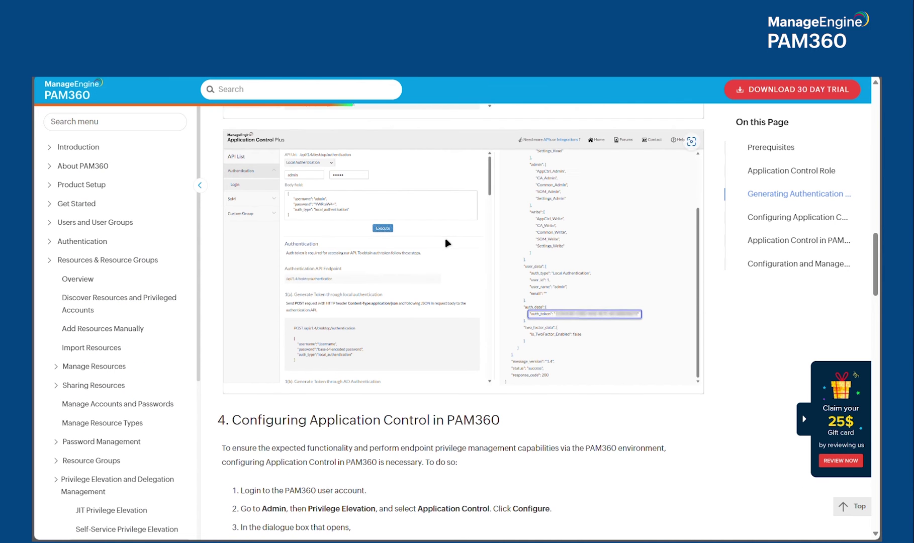
scroll(448, 243, down, 3)
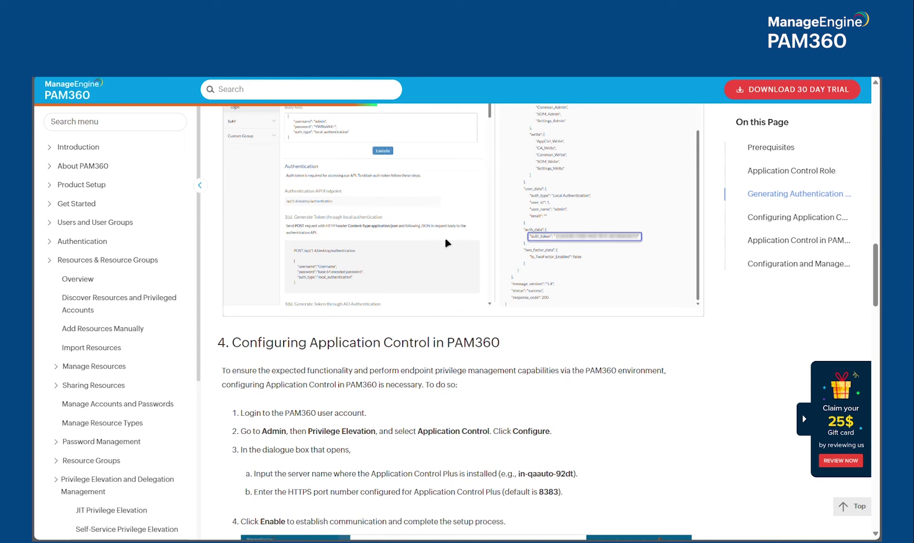
scroll(448, 243, down, 2)
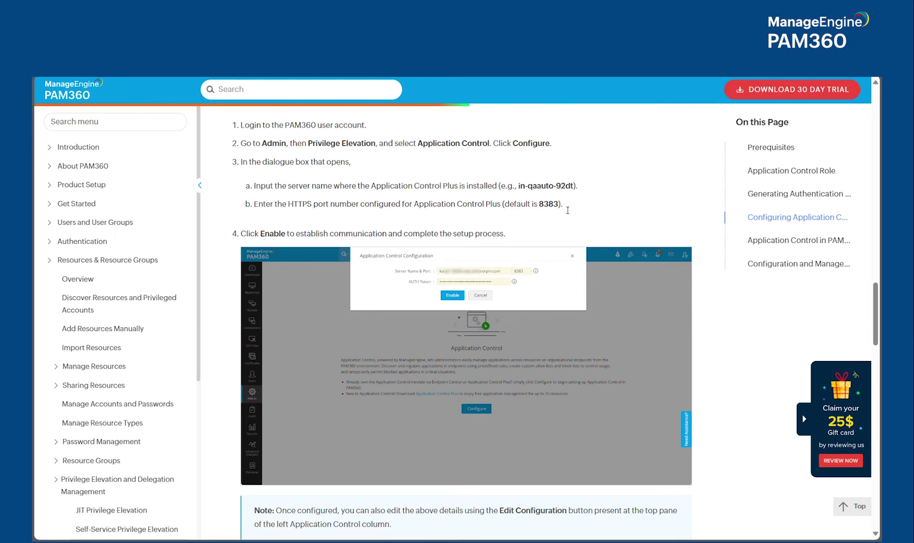
scroll(567, 210, down, 2)
scroll(568, 210, up, 4)
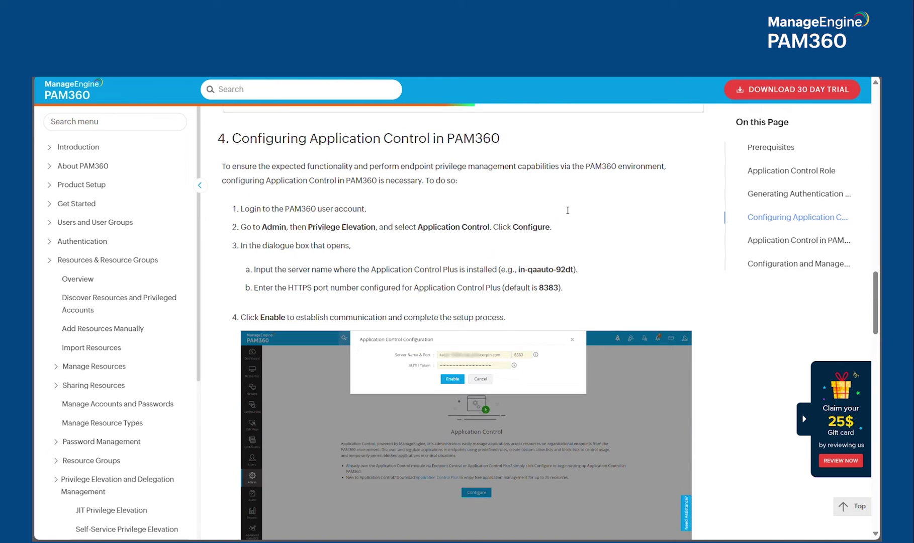
scroll(568, 211, up, 1)
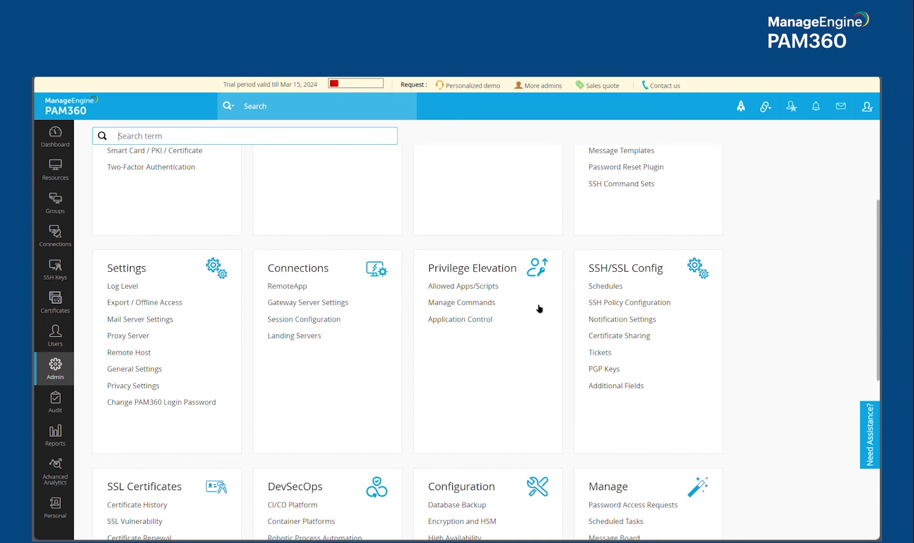
Open Application Control from Privilege Elevation and scroll through its dashboard summary counts and charts.
click(480, 322)
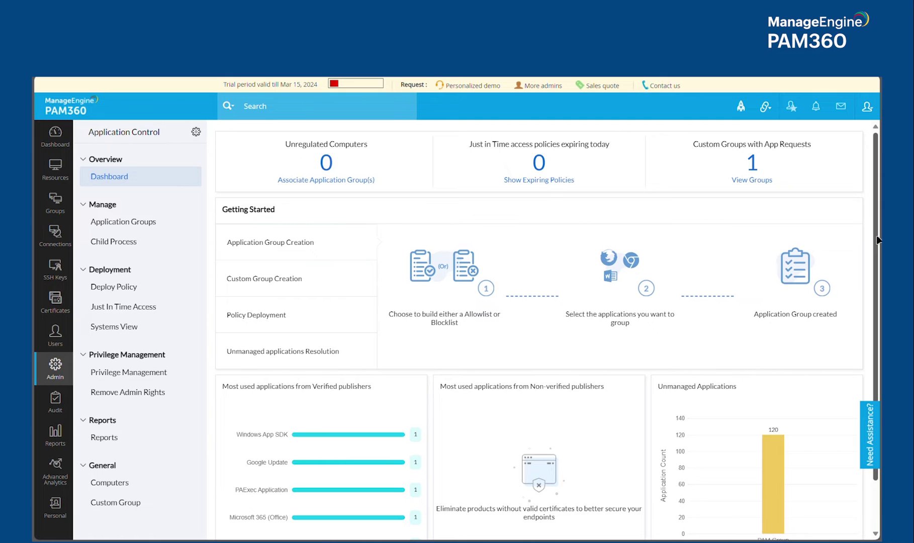
scroll(866, 256, down, 2)
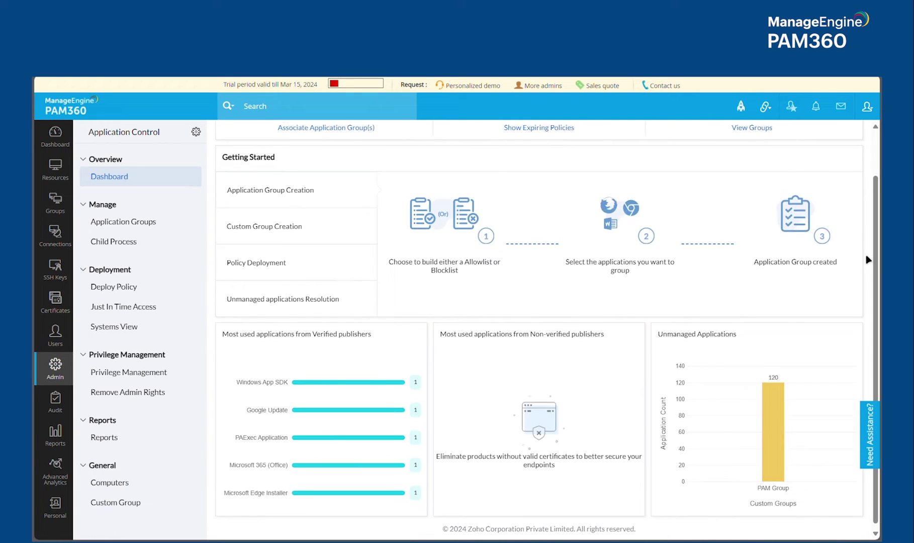
scroll(867, 256, up, 2)
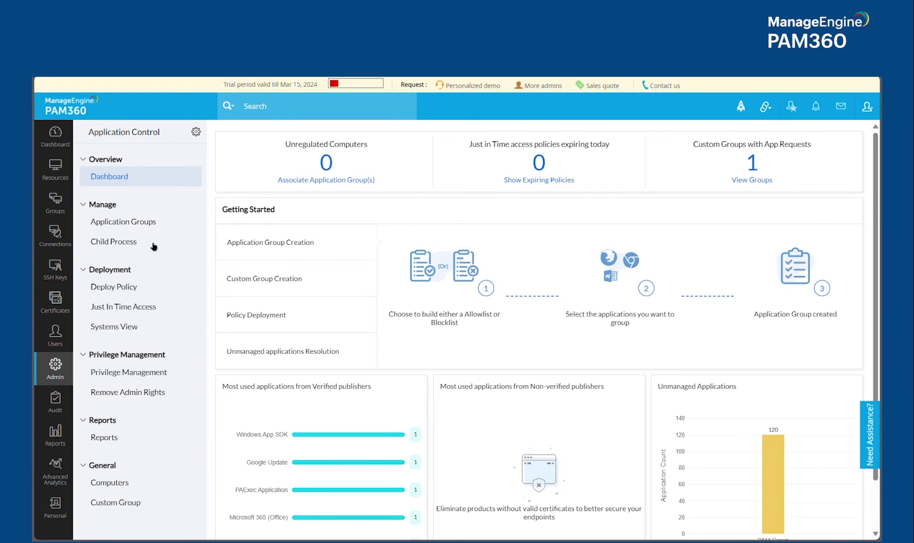
scroll(184, 383, down, 2)
scroll(184, 382, up, 2)
View the PAM Allowlist application group, then list the managed computer running agent 11.3.2404.1.W.
click(149, 226)
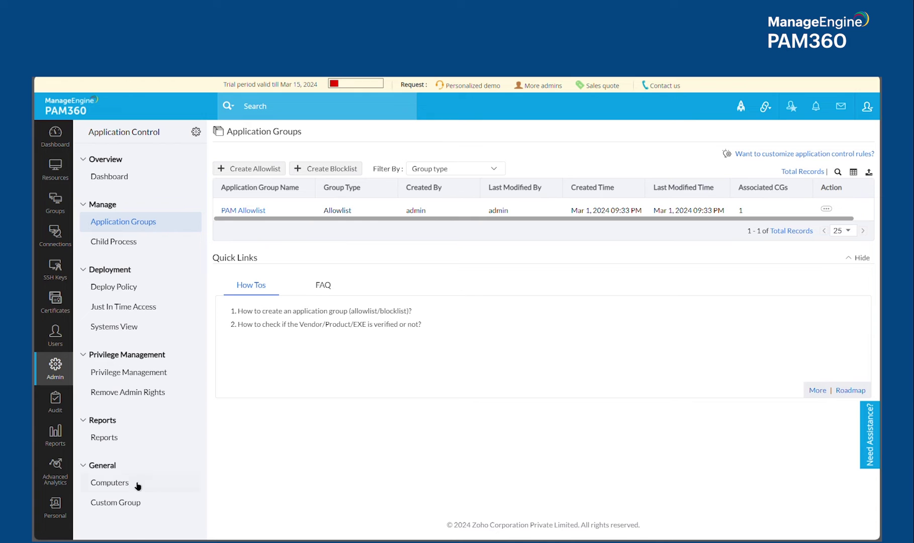
click(125, 486)
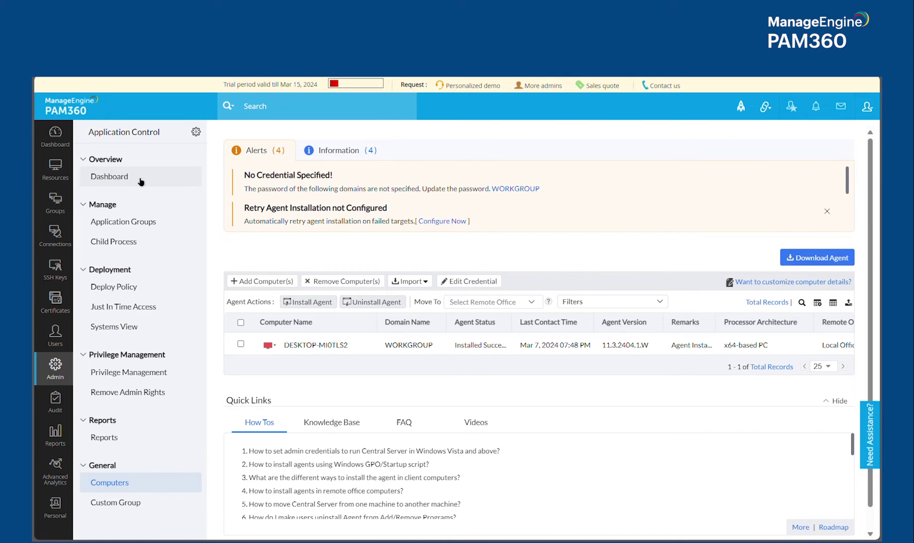
Go from the dashboard through Computers to Custom Group, showing the static PAM Group with 1 member.
click(141, 180)
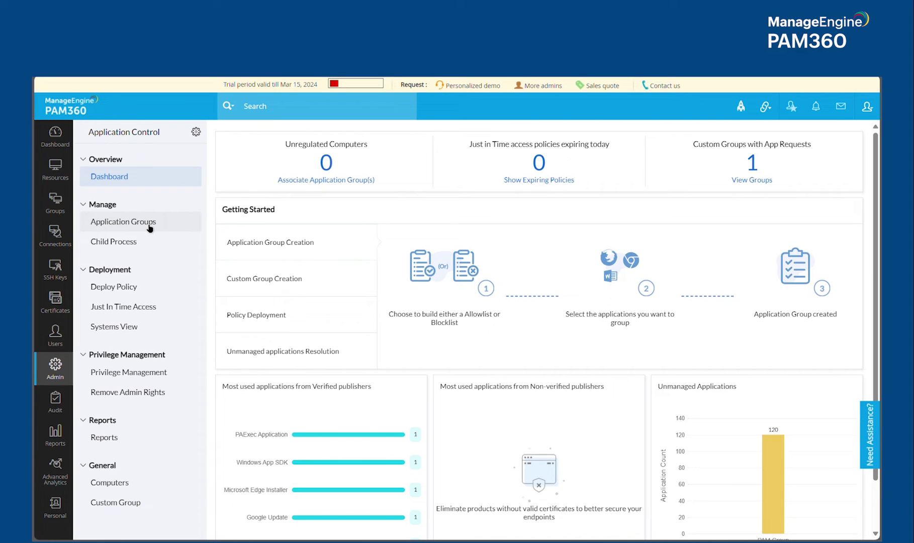
click(125, 484)
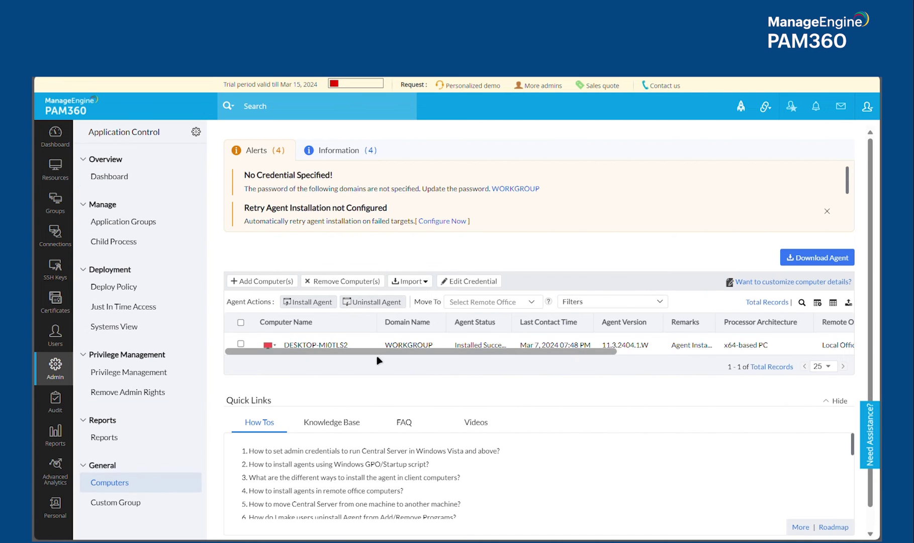
scroll(316, 449, down, 1)
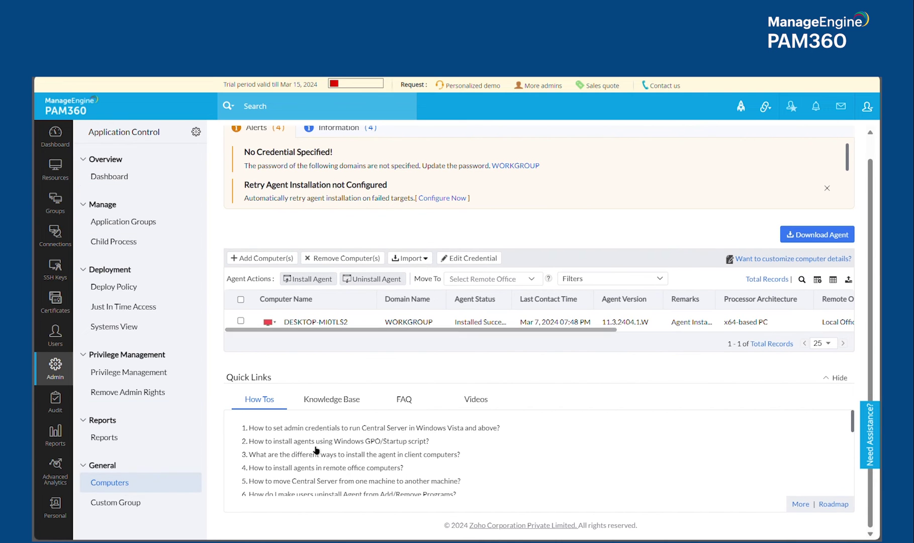
click(114, 512)
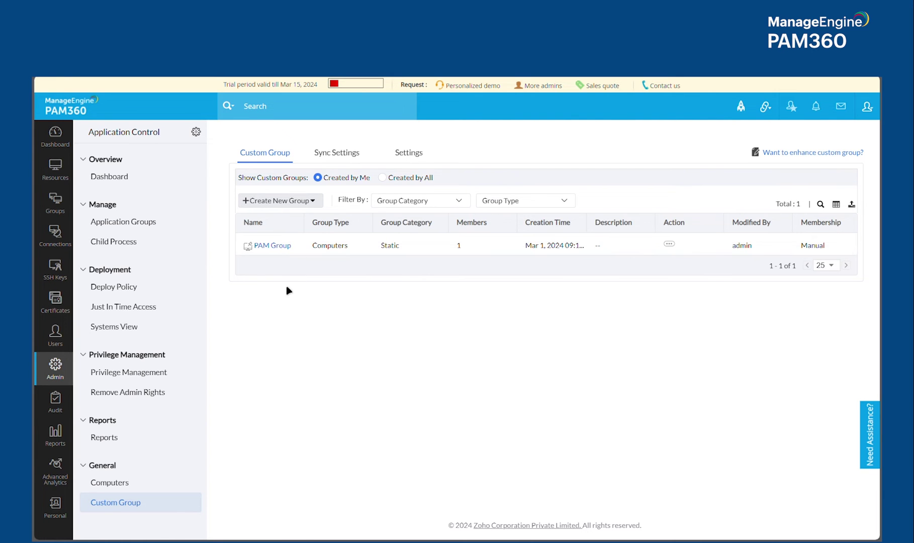
Open the PAM Allowlist group's Rule Details, showing 2 rules and certified vendor Google LLC.
click(143, 231)
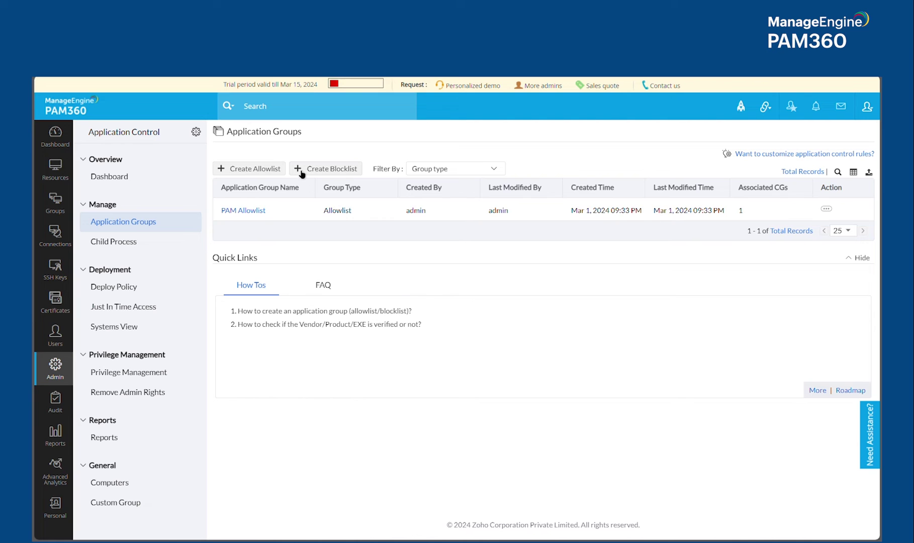
click(252, 217)
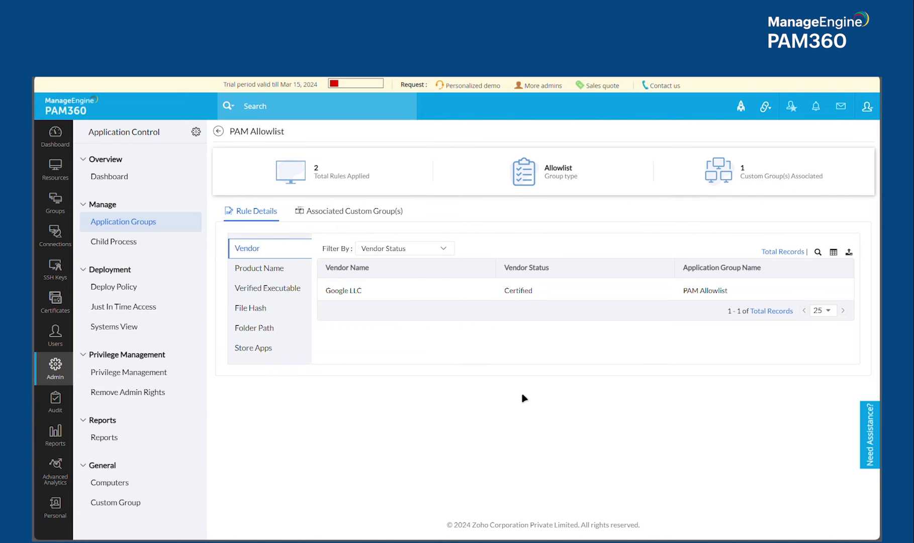
Go to Just In Time Access and start a new policy with the default 1 Hour fixed duration.
click(154, 308)
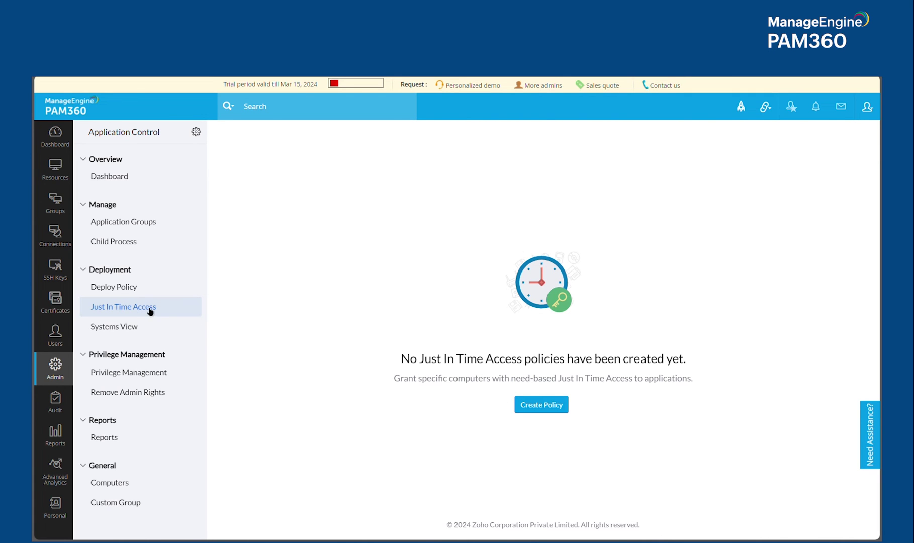
click(551, 408)
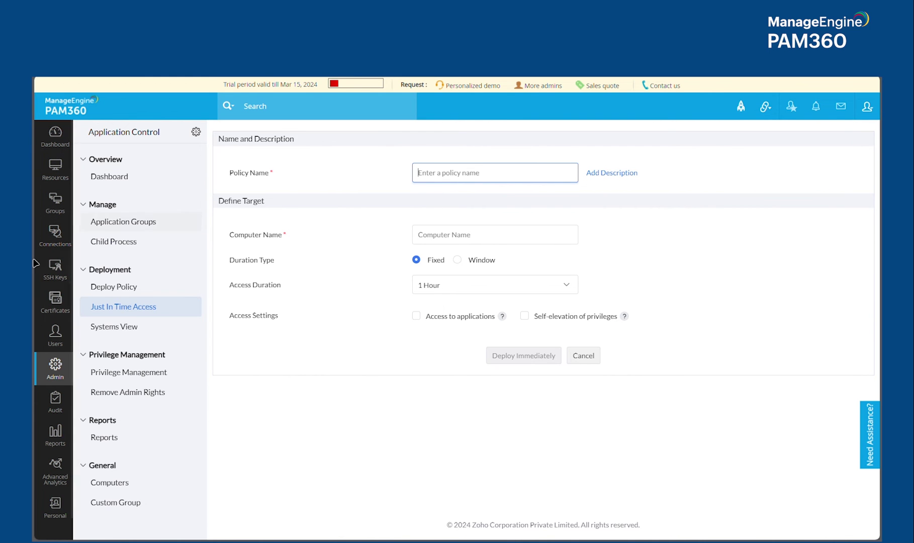
Show the two local accounts on DESKTOP-MI0TLS2 under Remote Connections and their Connect options.
click(55, 234)
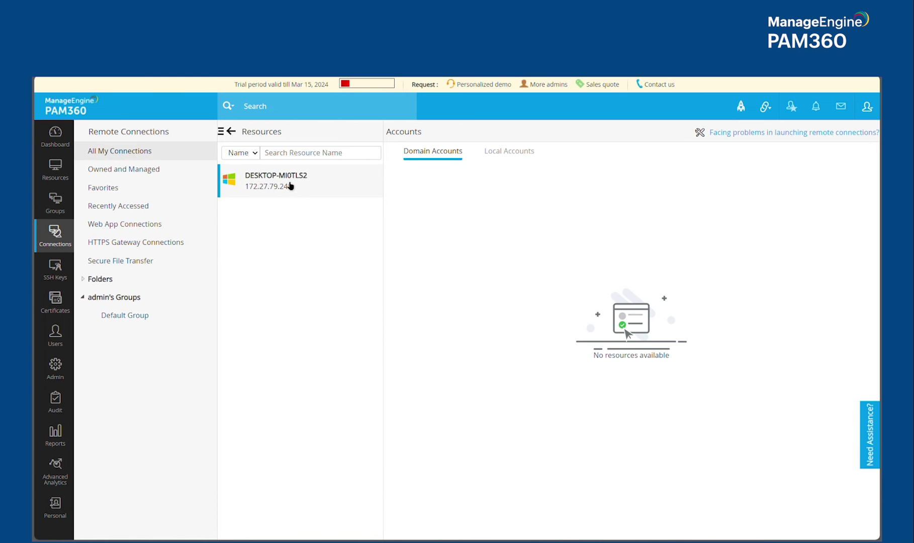
click(518, 152)
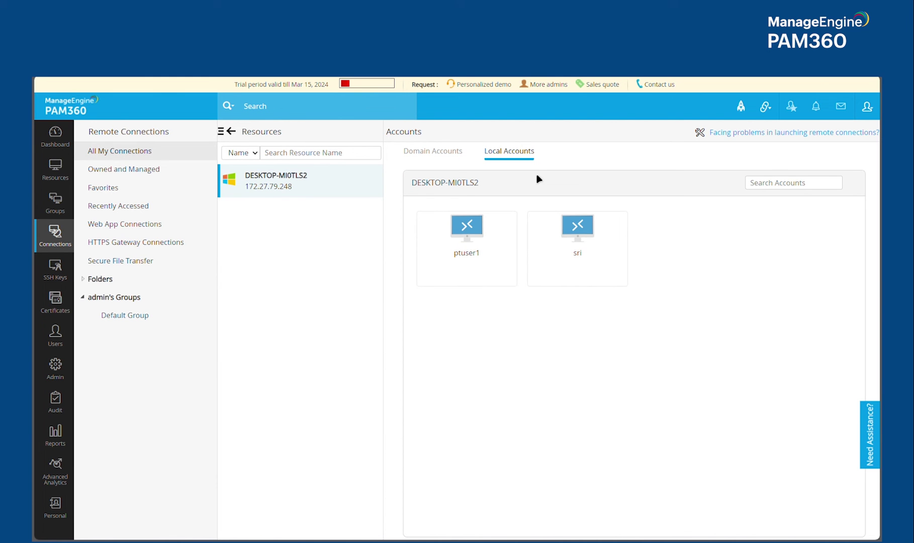
mouse_move(455, 274)
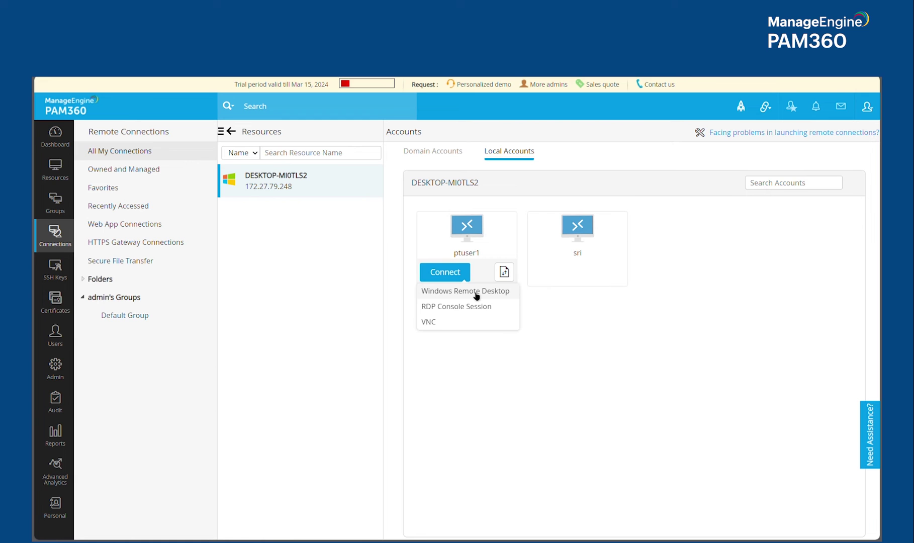
mouse_move(616, 274)
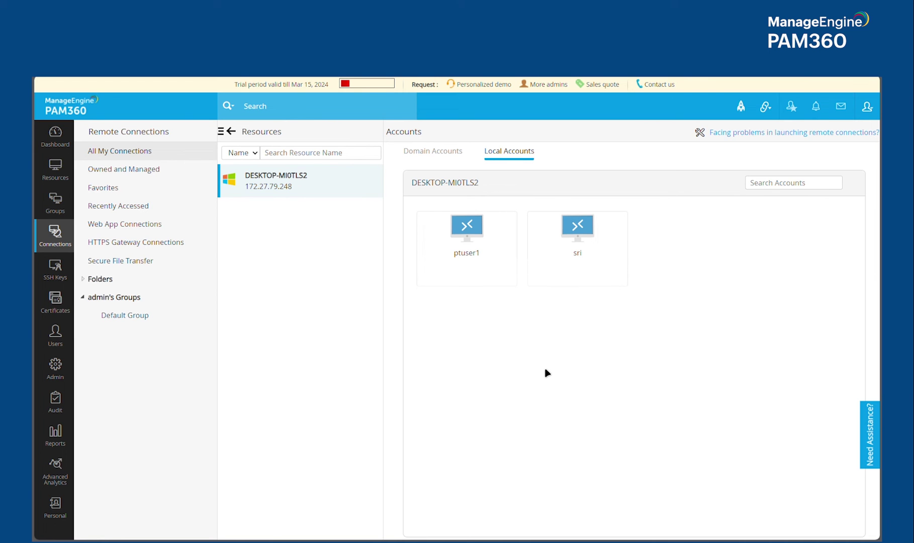
Navigate from Admin settings into Application Control and open the Privilege Management summary.
click(64, 385)
scroll(490, 310, down, 2)
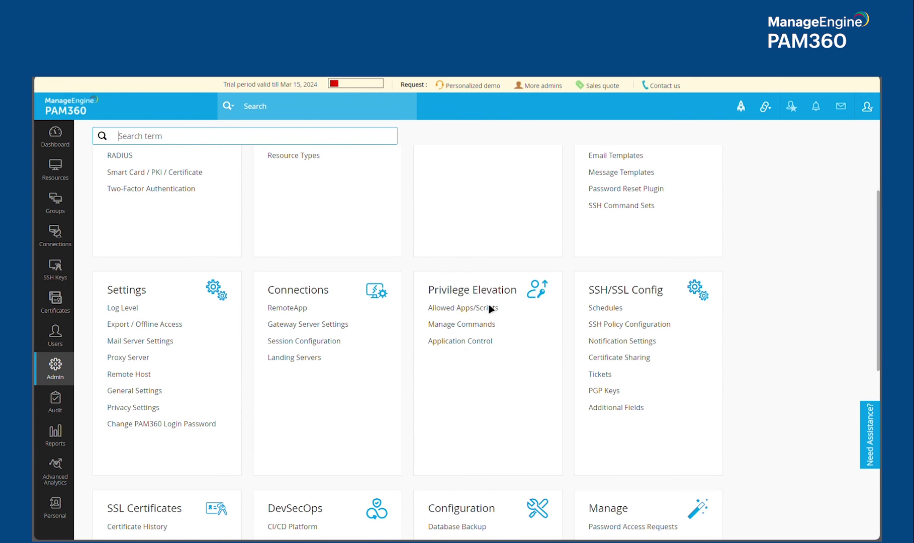
click(467, 347)
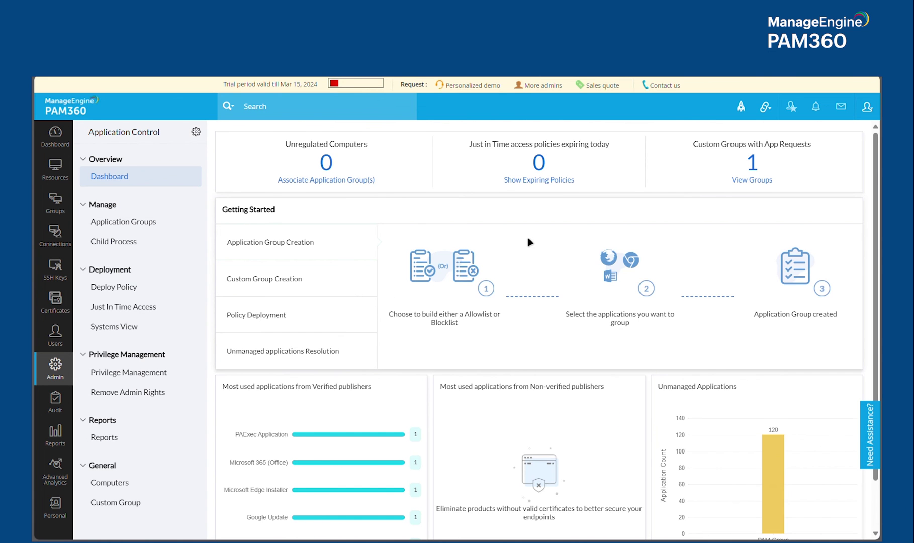
scroll(529, 241, down, 1)
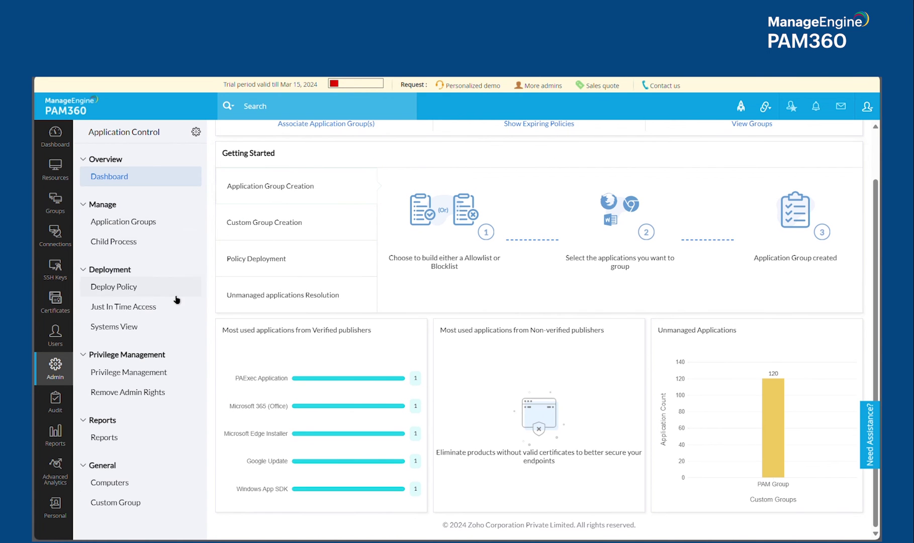
click(159, 233)
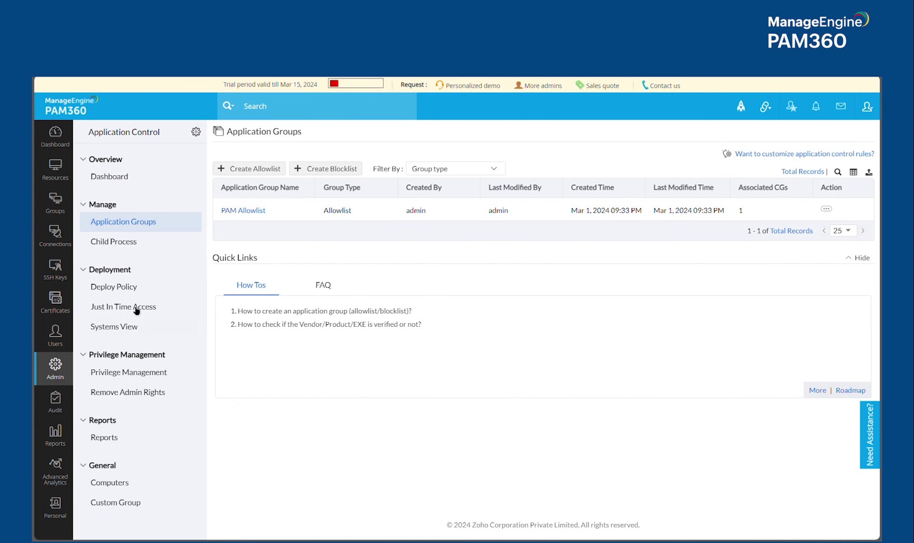
click(141, 375)
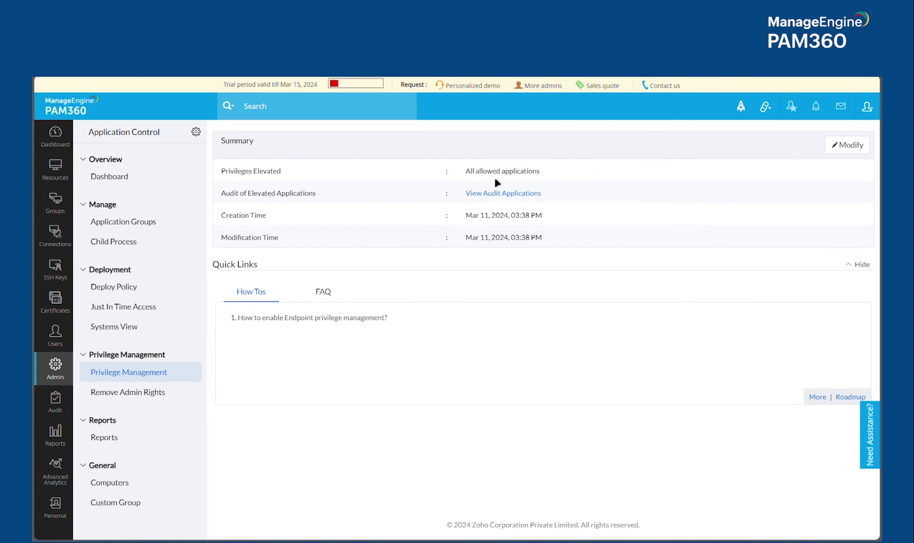
Switch privilege elevation to specific applications only, auto elevation disabled, and begin adding applications.
click(857, 148)
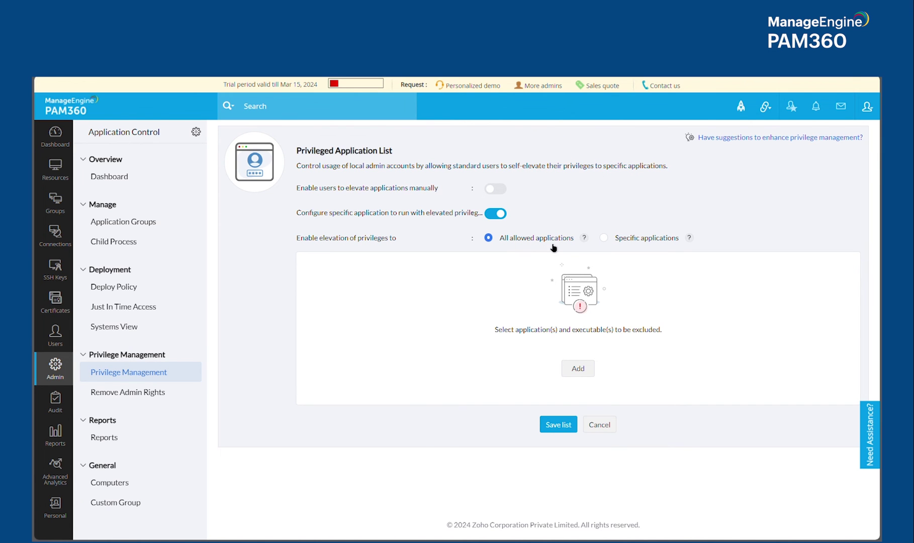
click(604, 237)
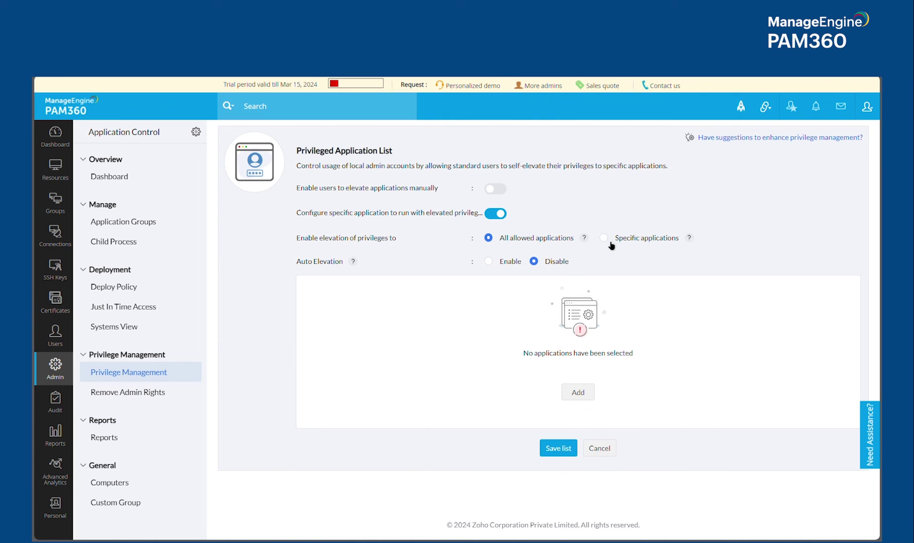
click(577, 392)
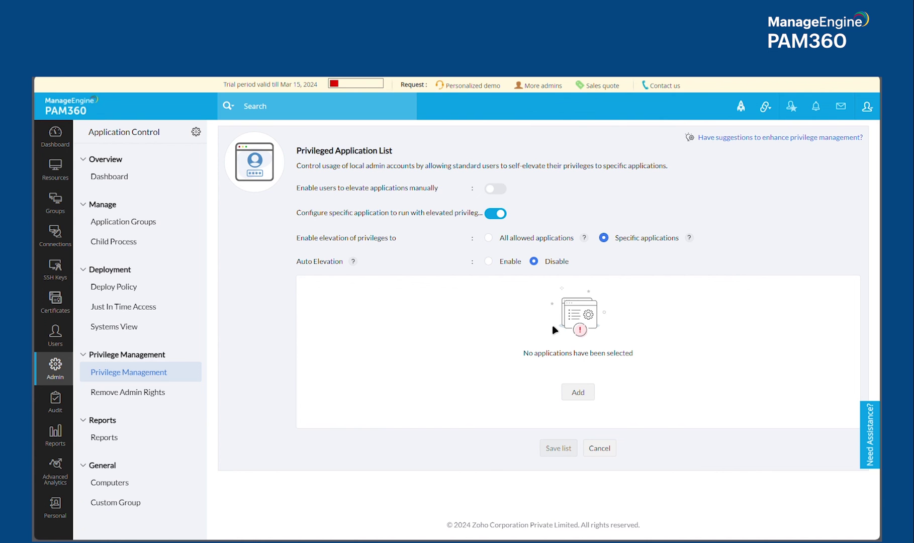
Review the Admin Rights Summary, then the Exclusion Policy retaining one local admin account.
click(130, 399)
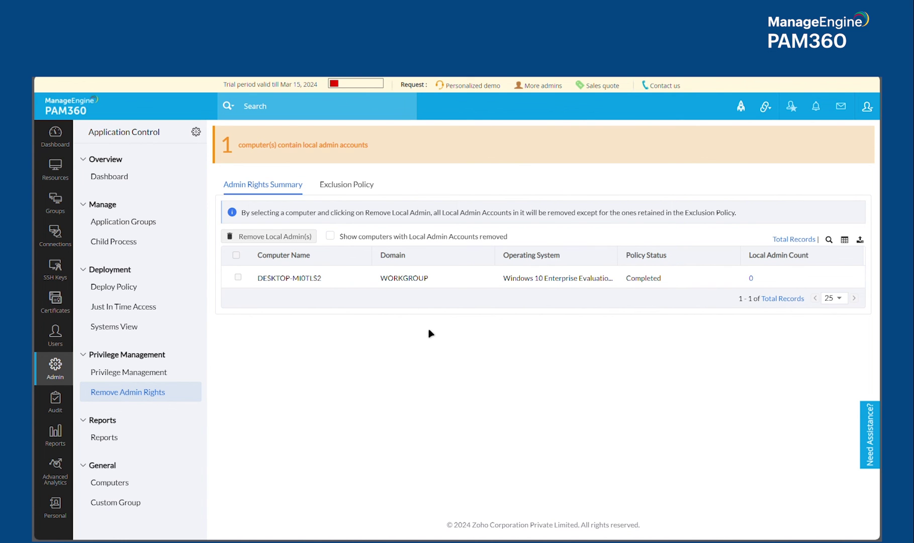
click(369, 188)
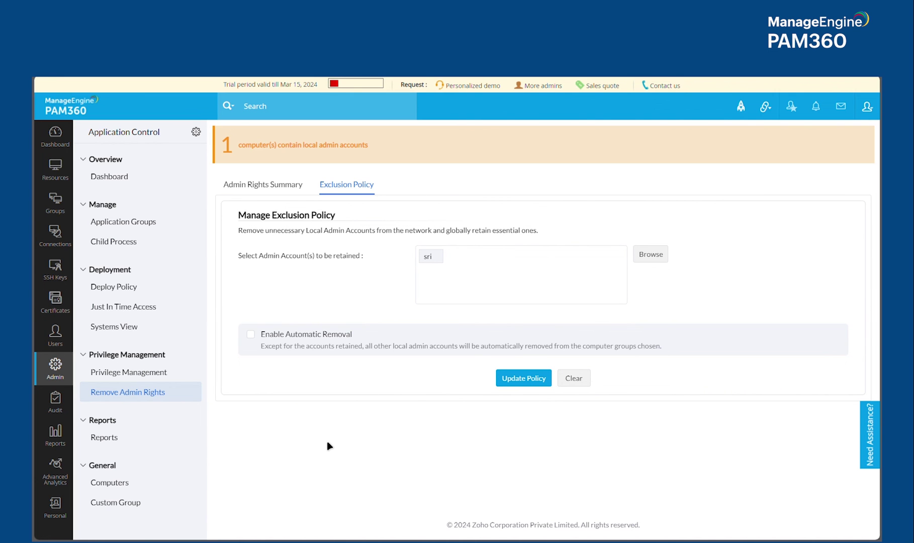
Return to All My Passwords to view the Windows resource DESKTOP-MI0TLS2.
click(56, 168)
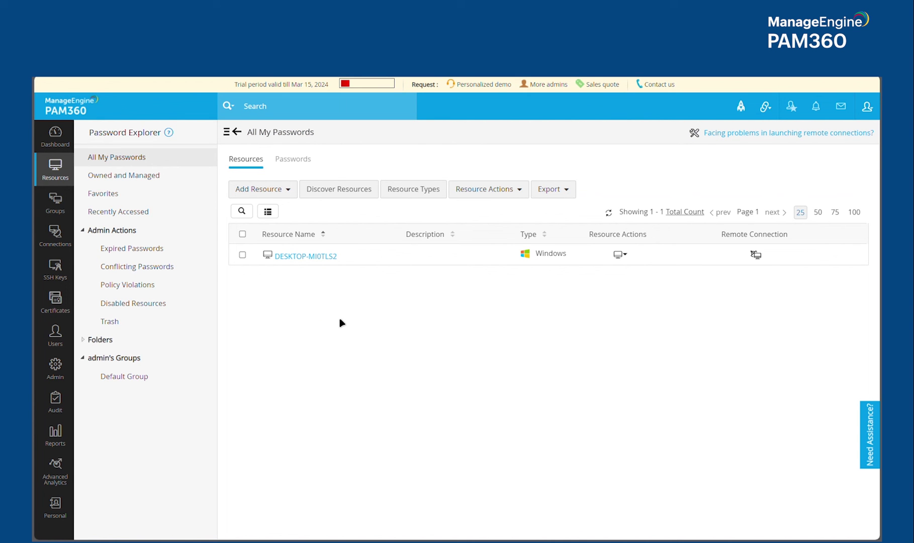